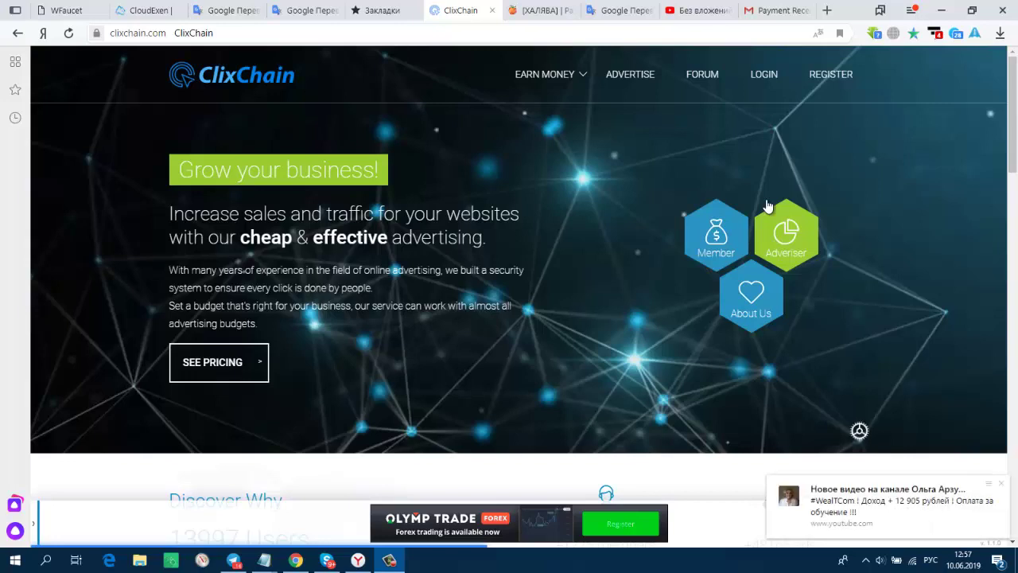
Look through the ClixChain home page, including its user statistics, memberships, security section, recent payouts and accepted payment methods.
scroll(767, 206, "down", 4)
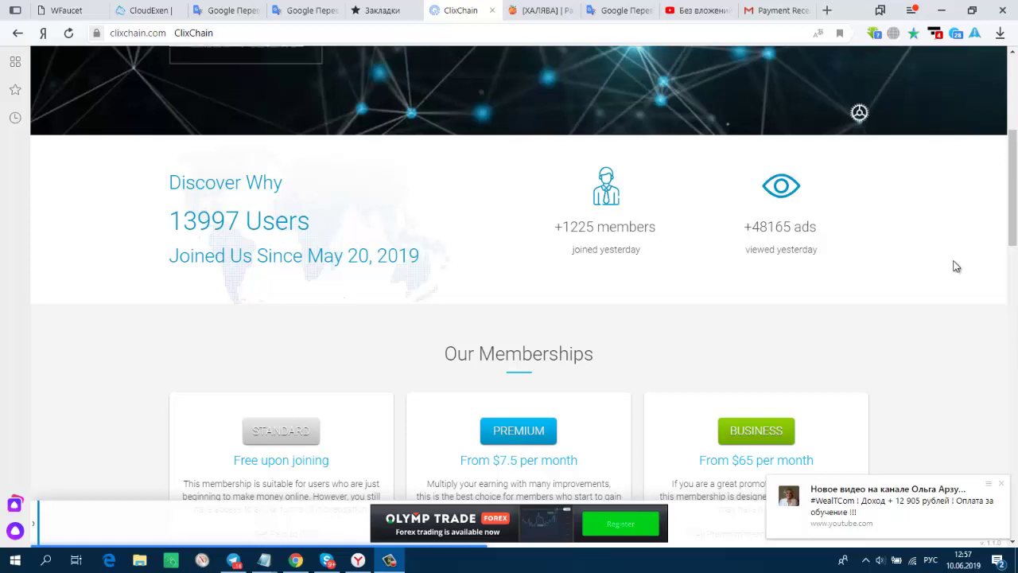
scroll(956, 268, "down", 2)
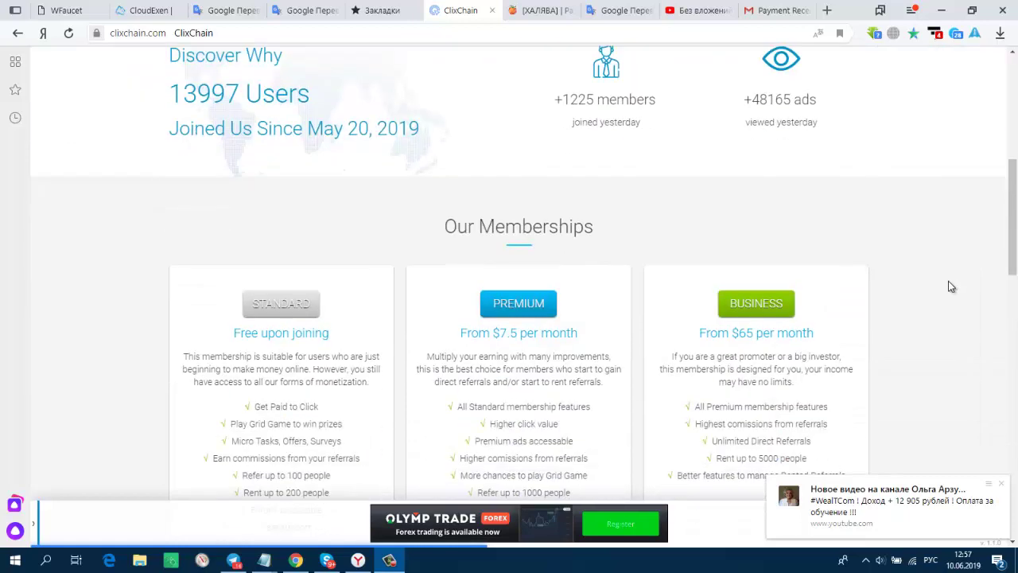
scroll(949, 287, "down", 5)
scroll(949, 286, "down", 4)
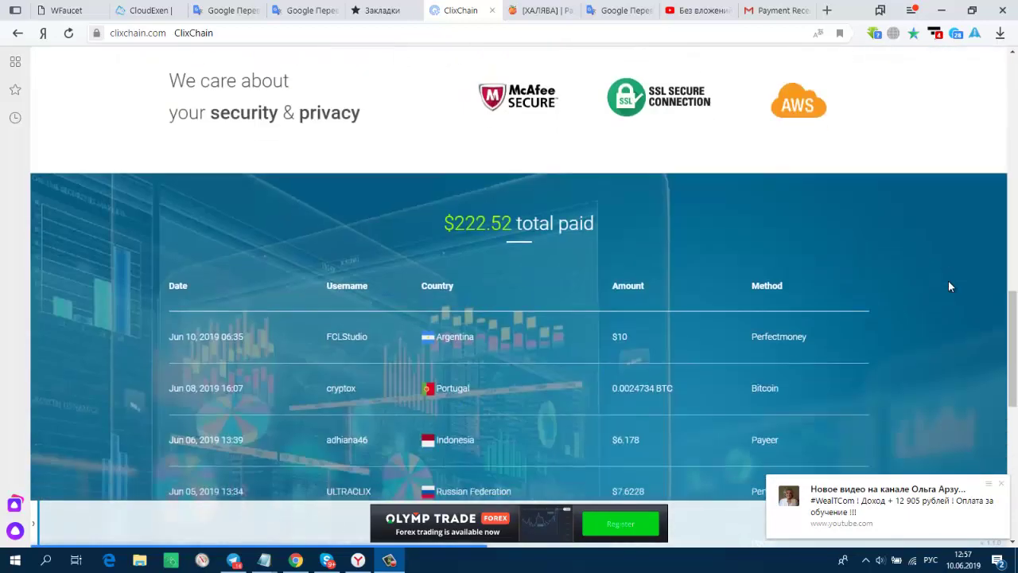
scroll(946, 286, "down", 1)
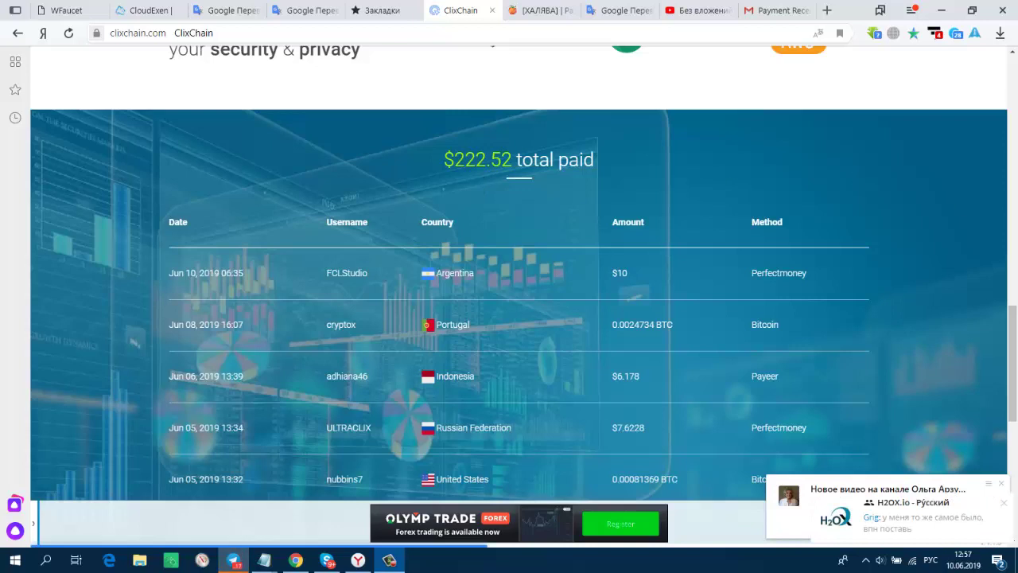
scroll(1011, 247, "down", 2)
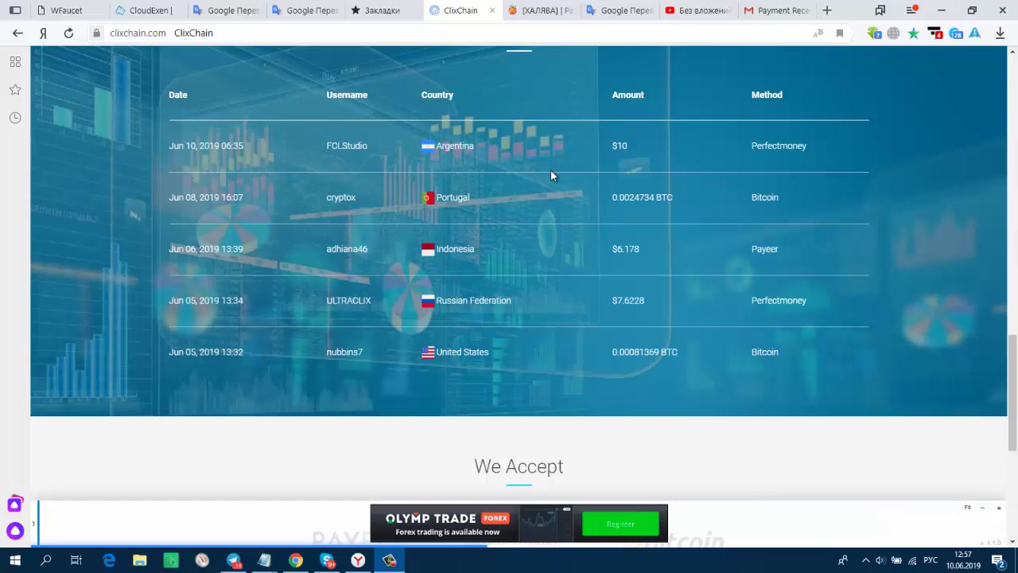
scroll(783, 199, "down", 2)
scroll(782, 204, "down", 3)
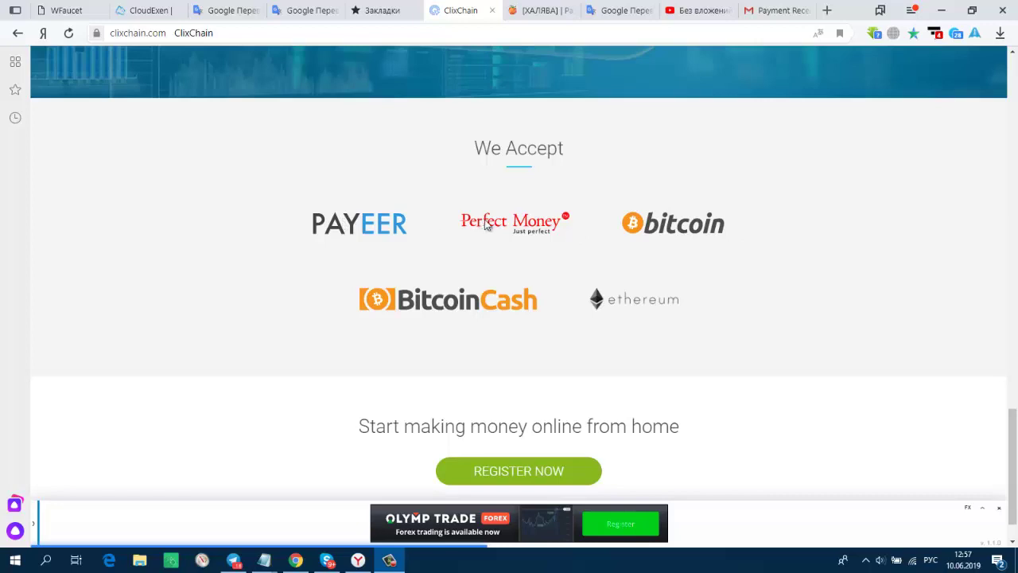
scroll(898, 294, "down", 1)
scroll(896, 300, "up", 10)
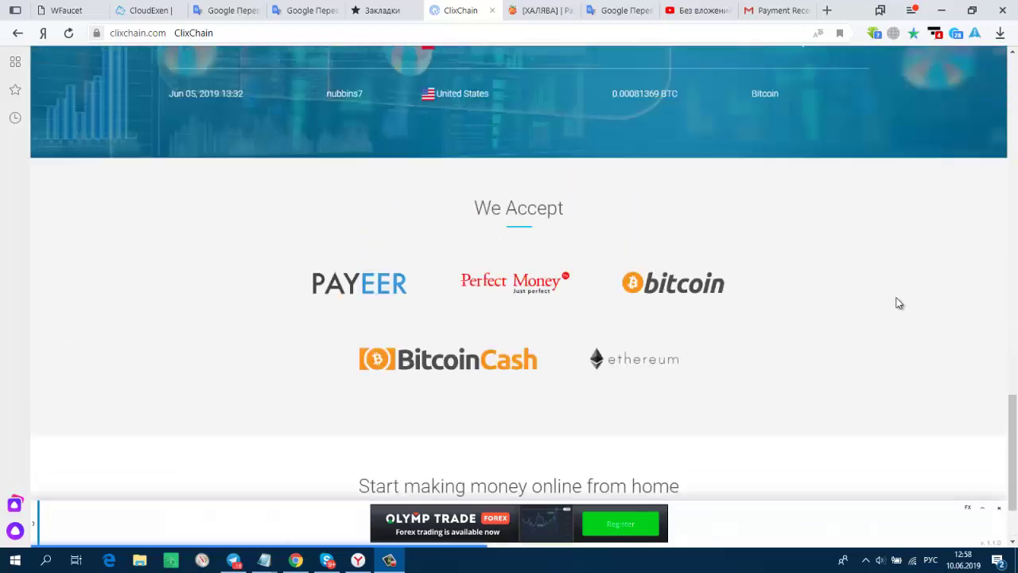
scroll(895, 307, "up", 10)
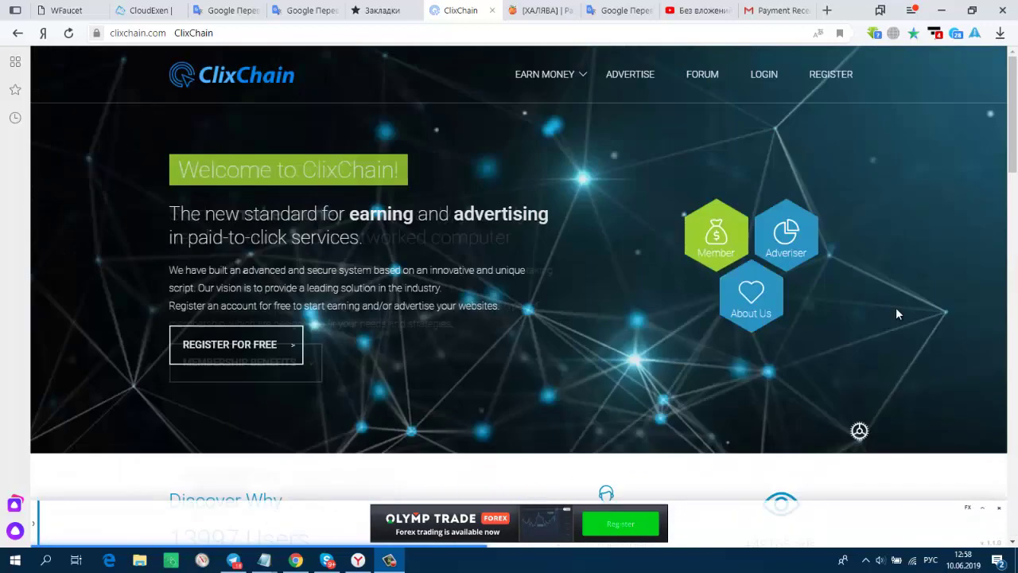
Sign in to the ClixChain account with the saved credentials and review the account details and click chart.
left_click(766, 85)
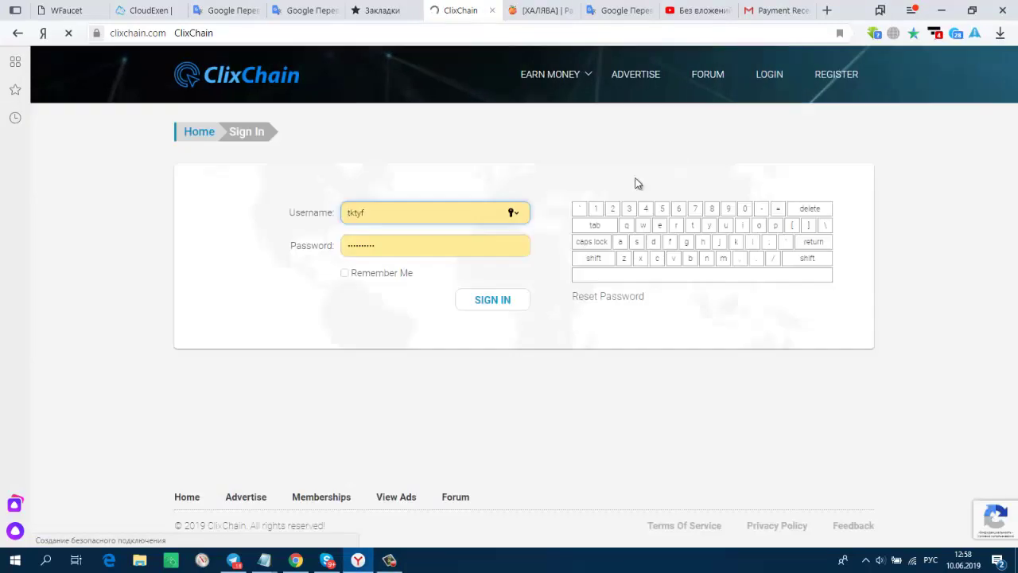
left_click(493, 300)
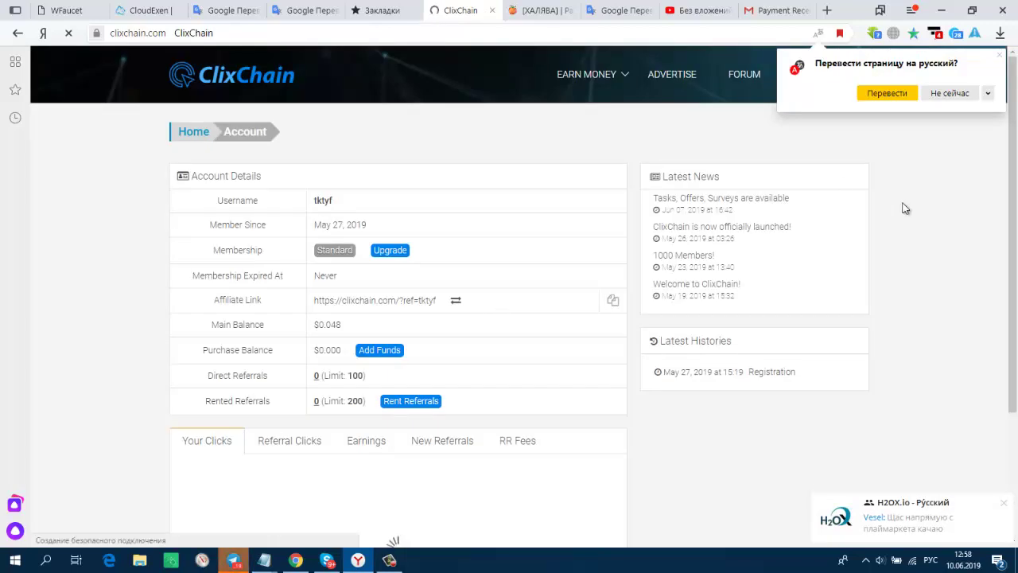
left_click(926, 231)
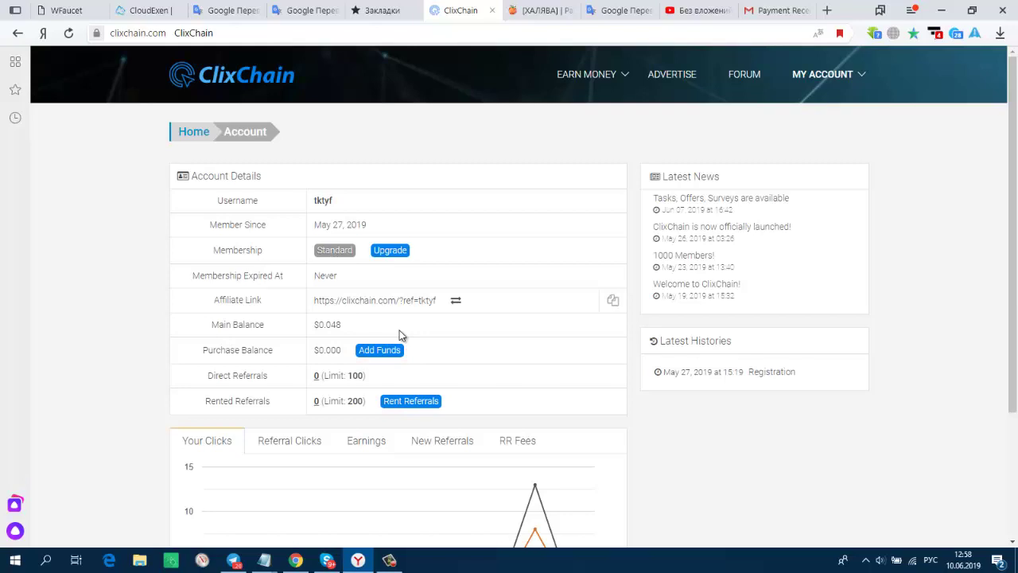
scroll(400, 335, "down", 3)
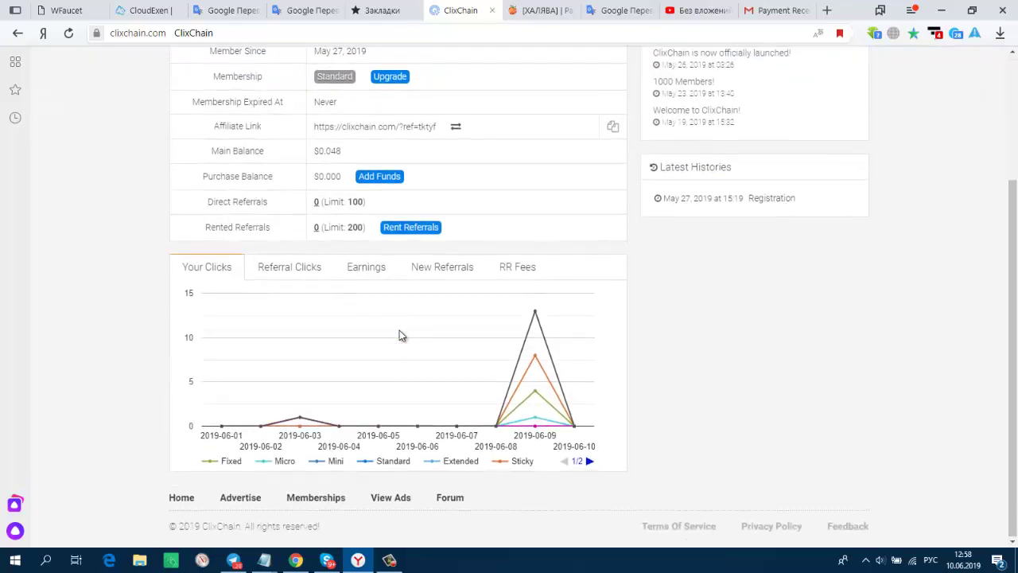
scroll(400, 334, "up", 3)
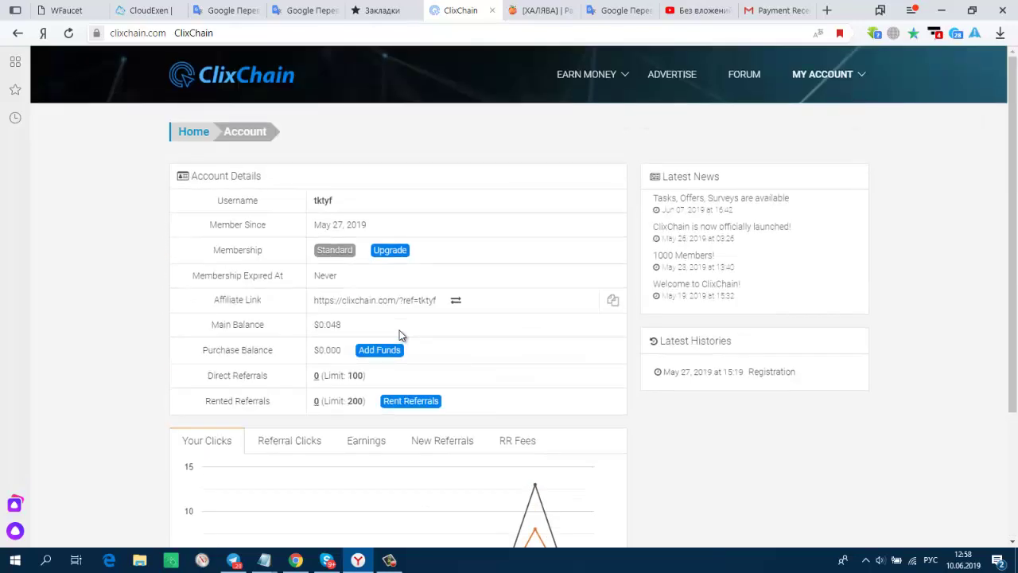
Open the View Advertisements page and look through the bonus, sticky, mini, micro and fixed advertisements.
mouse_move(607, 74)
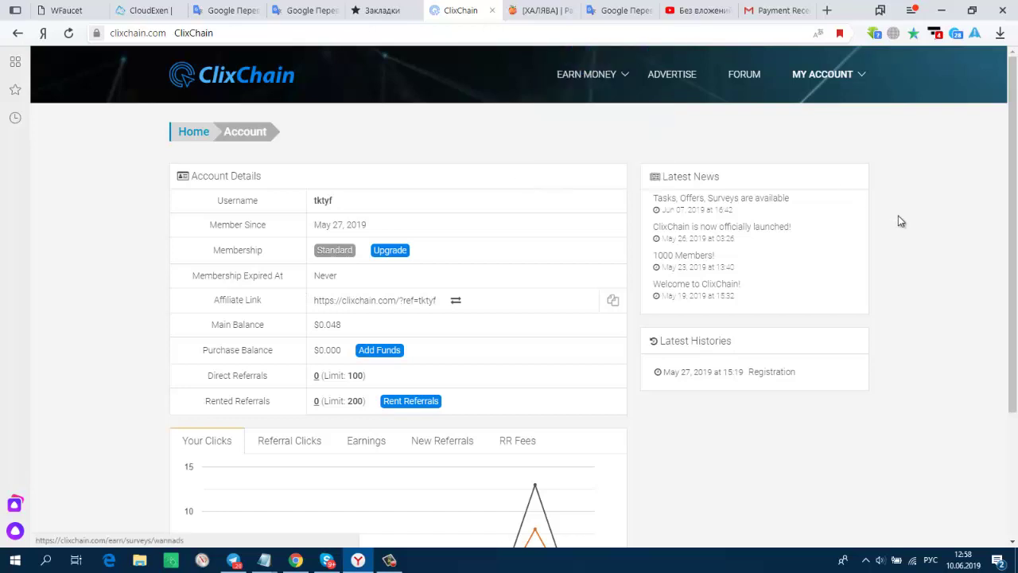
left_click(583, 121)
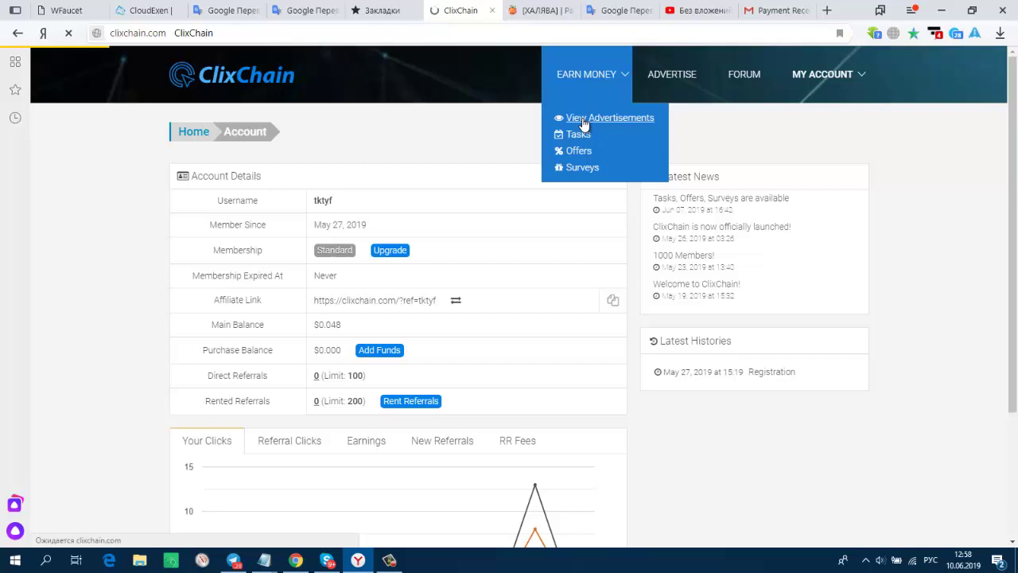
scroll(580, 142, "down", 2)
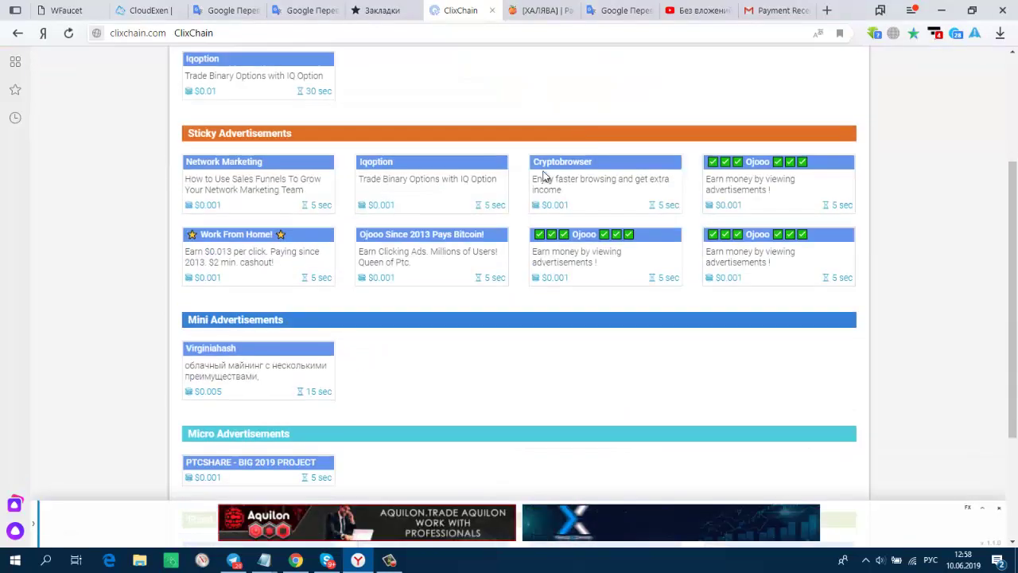
scroll(652, 253, "down", 2)
scroll(653, 252, "up", 3)
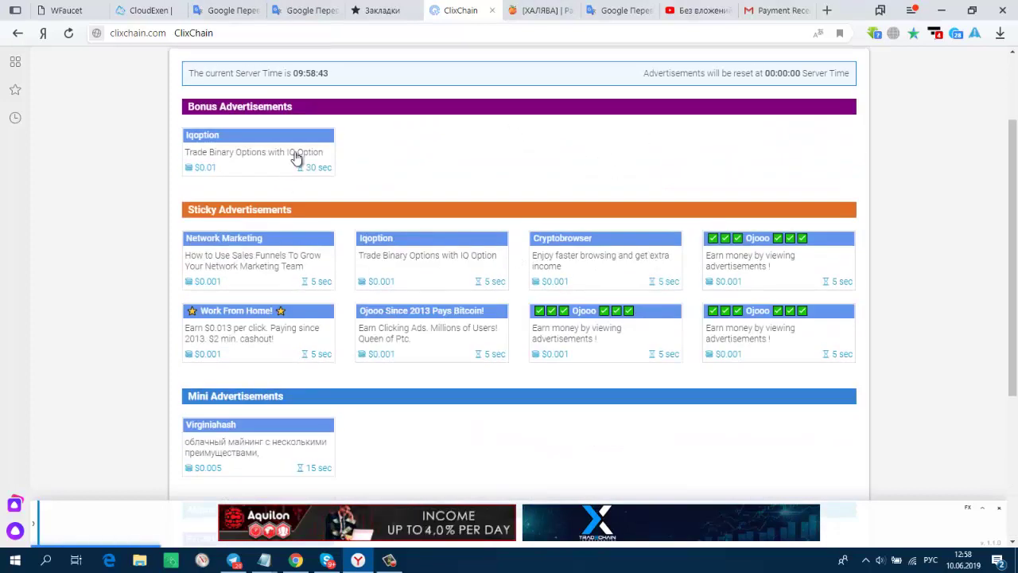
scroll(482, 313, "down", 1)
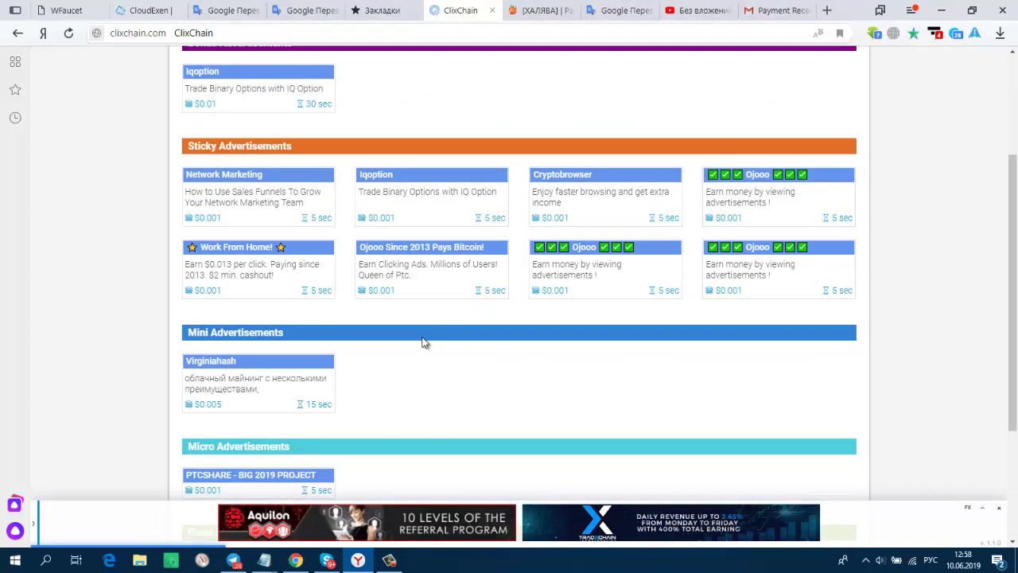
scroll(421, 340, "down", 2)
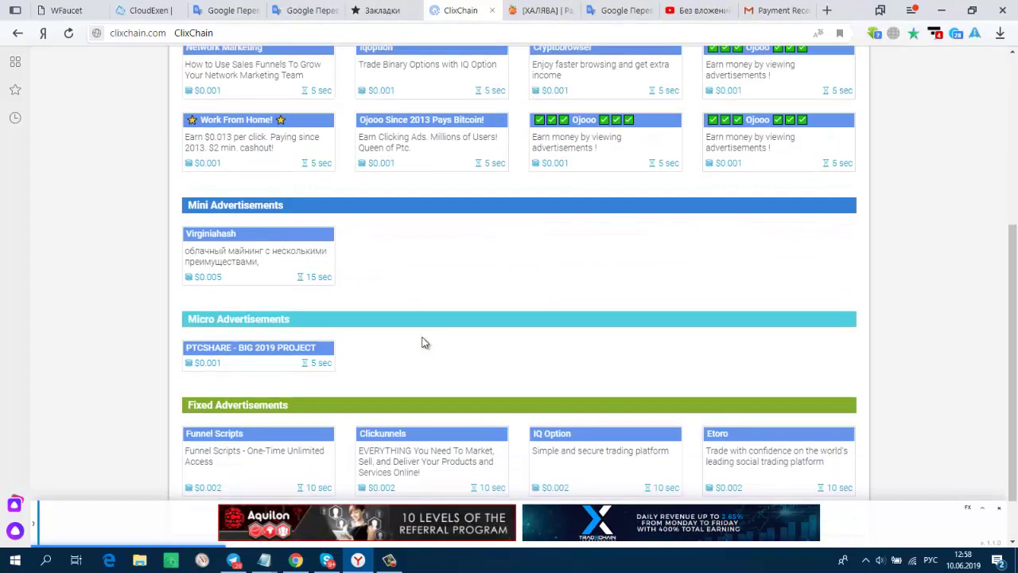
View the PTCSHARE - BIG 2019 PROJECT micro advertisement for credit and return to the advertisement list.
left_click(257, 357)
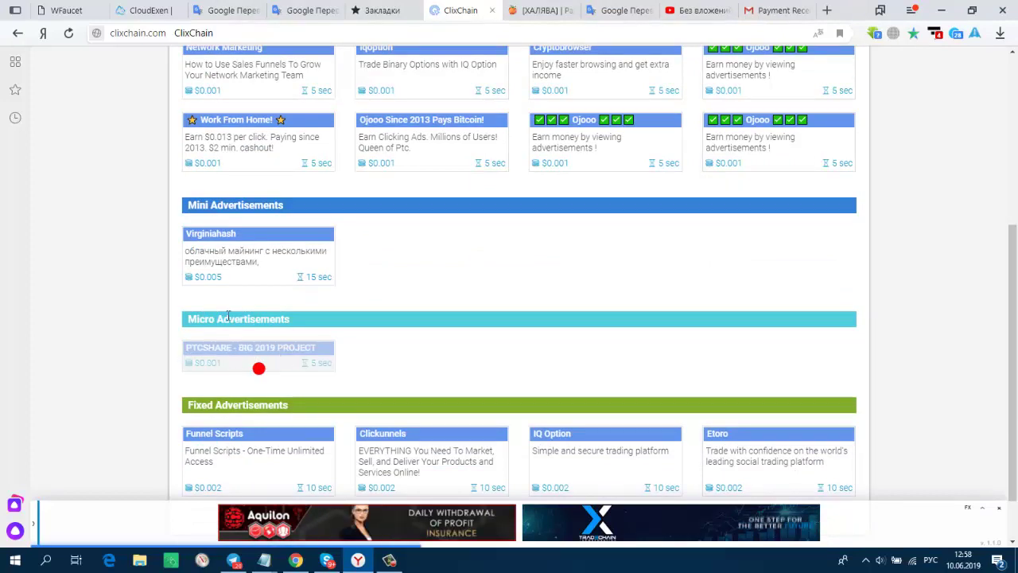
left_click(261, 370)
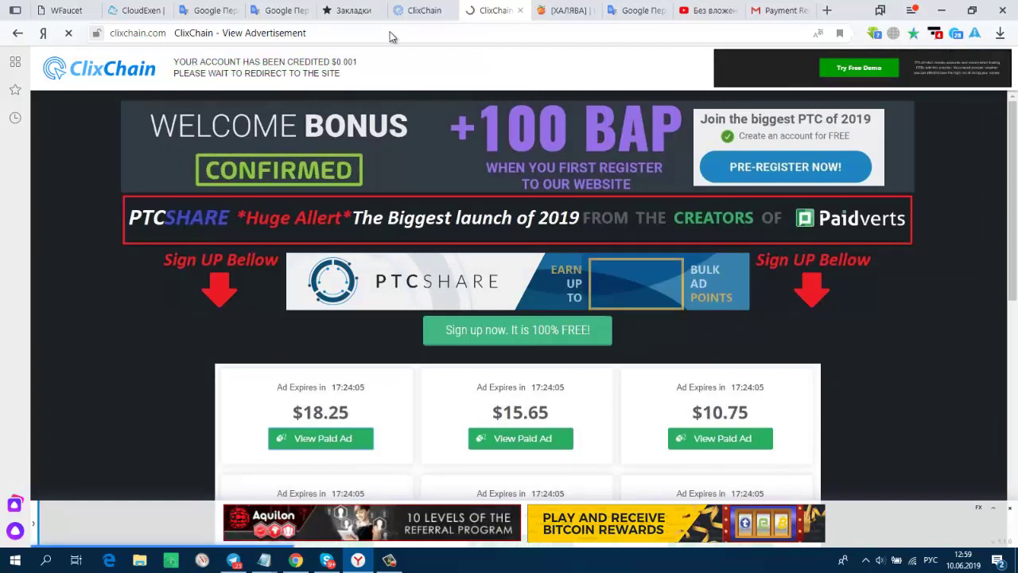
left_click(399, 10)
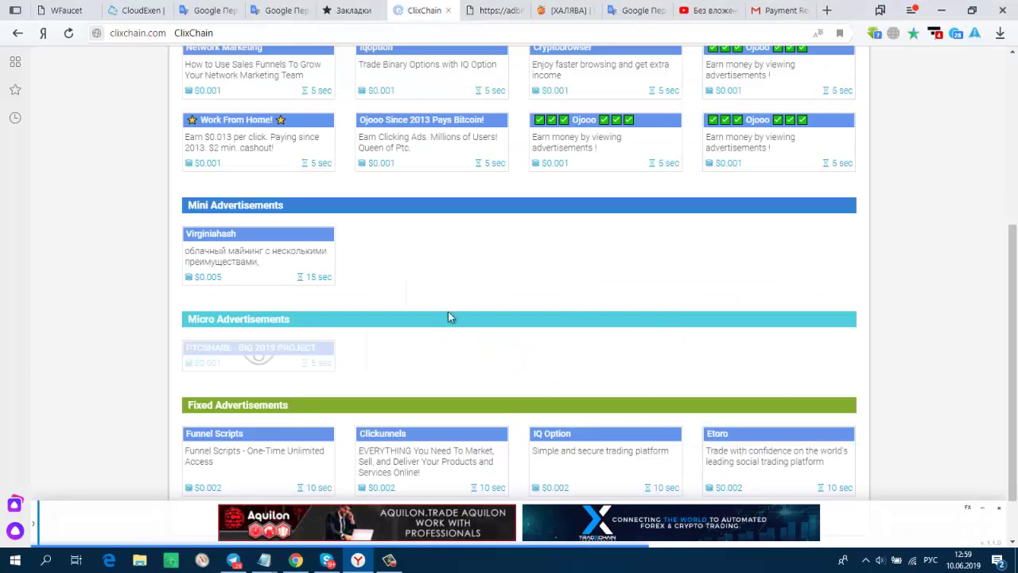
Open the Tasks page for earning money and view the other site sections on offer.
scroll(581, 323, "up", 4)
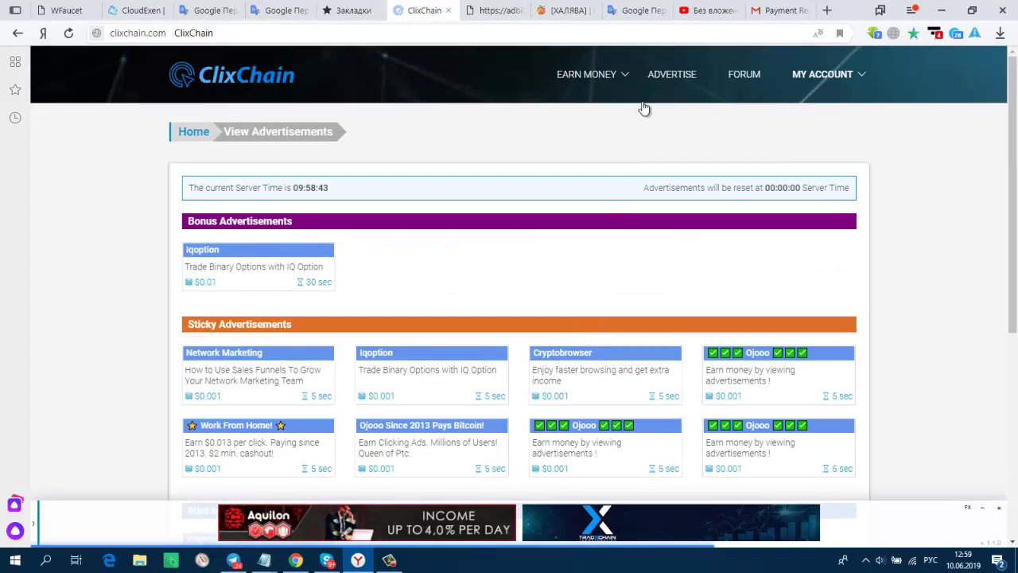
mouse_move(621, 82)
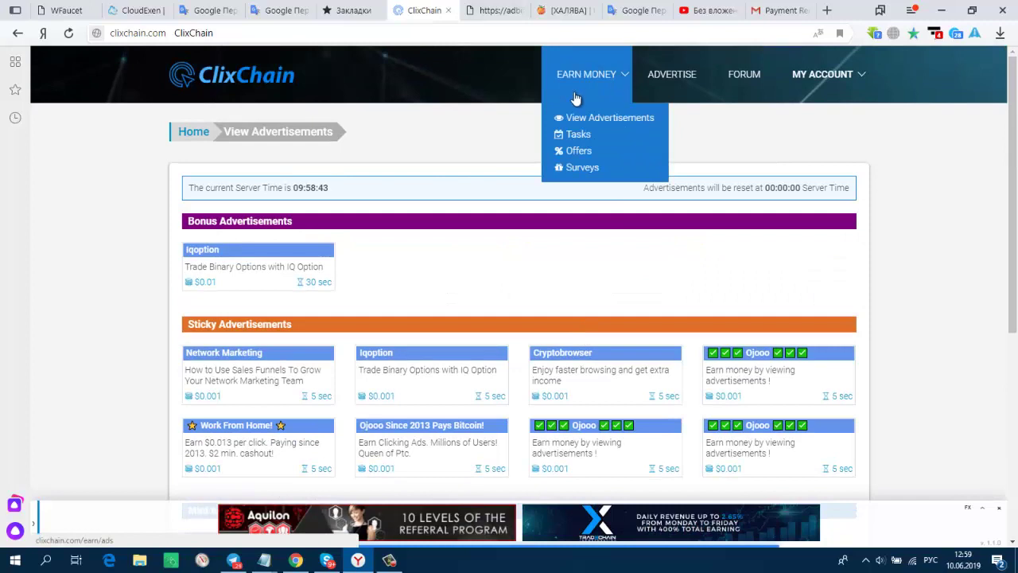
left_click(573, 134)
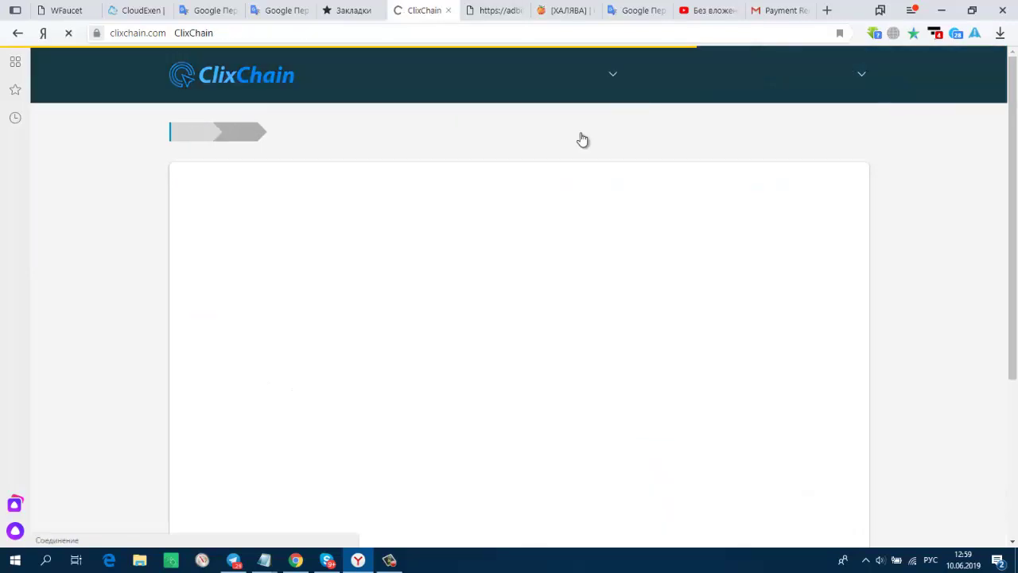
mouse_move(607, 86)
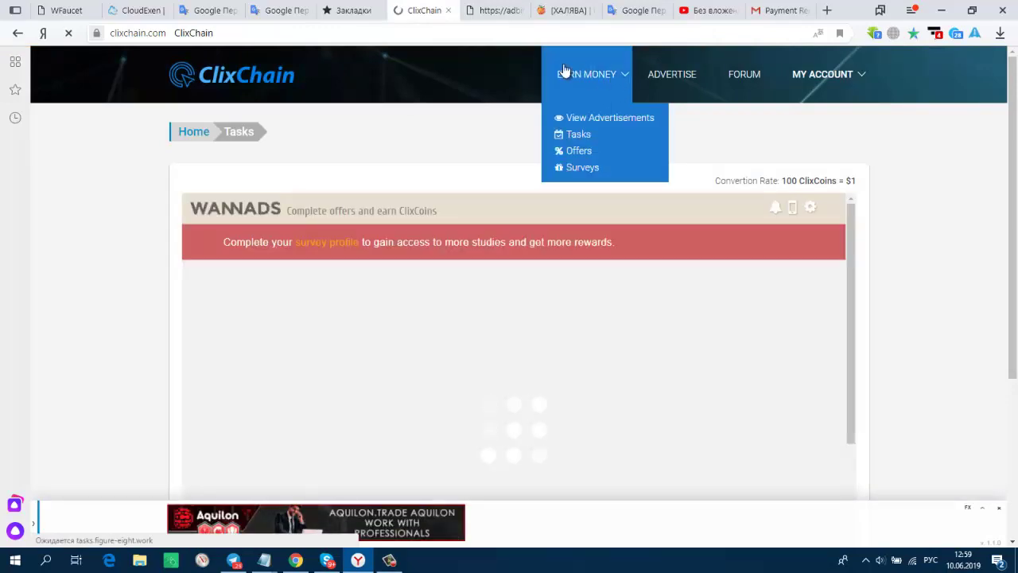
left_click(673, 76)
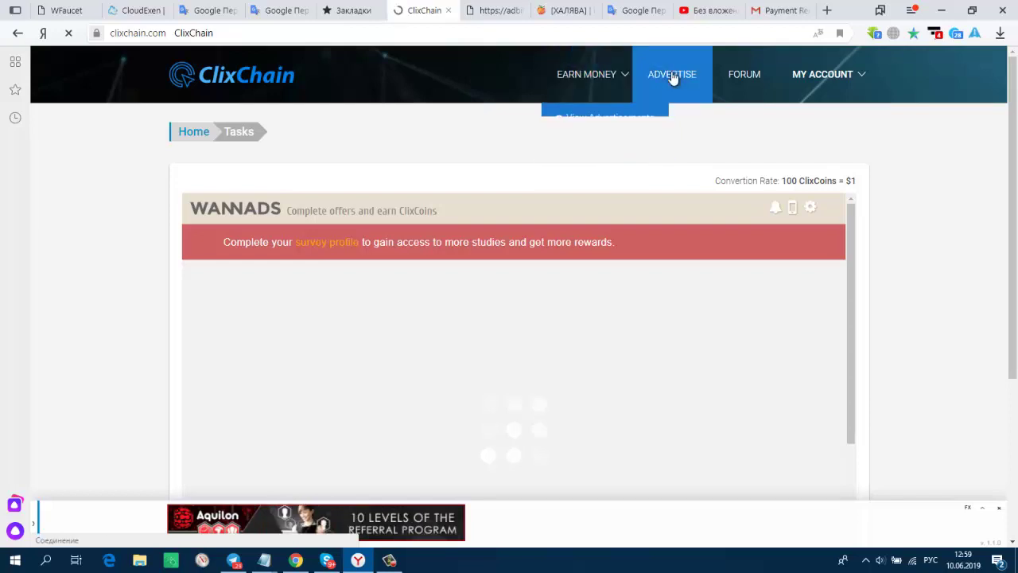
left_click(758, 89)
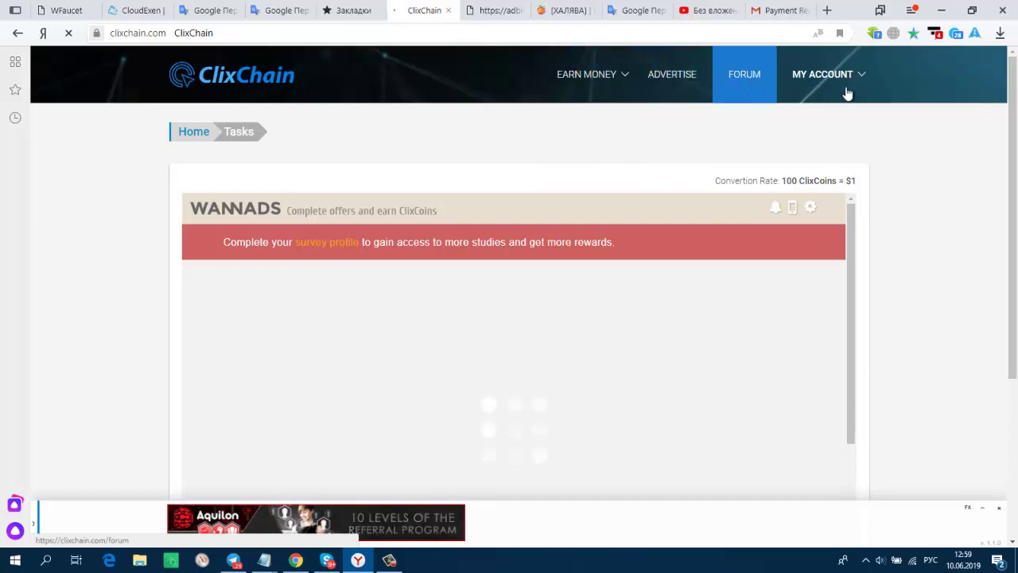
Open the payment details in the personal settings and view the available withdrawal methods without changing the selection.
mouse_move(842, 93)
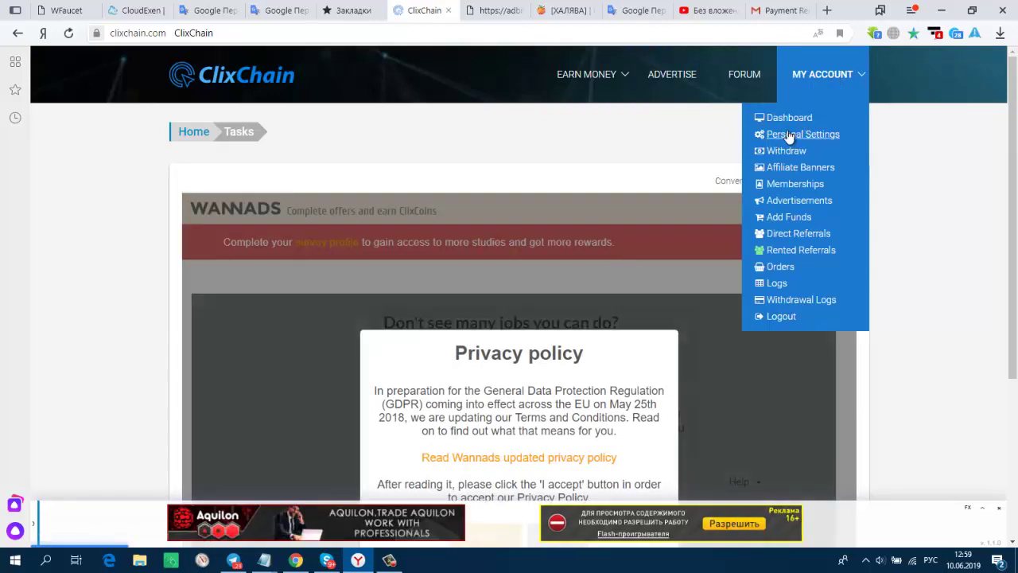
left_click(787, 137)
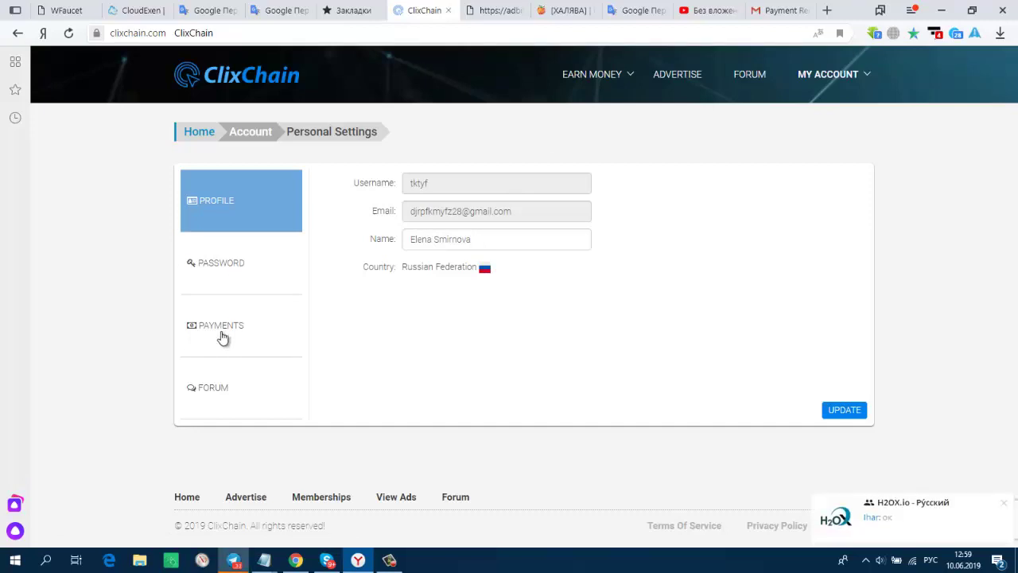
left_click(222, 338)
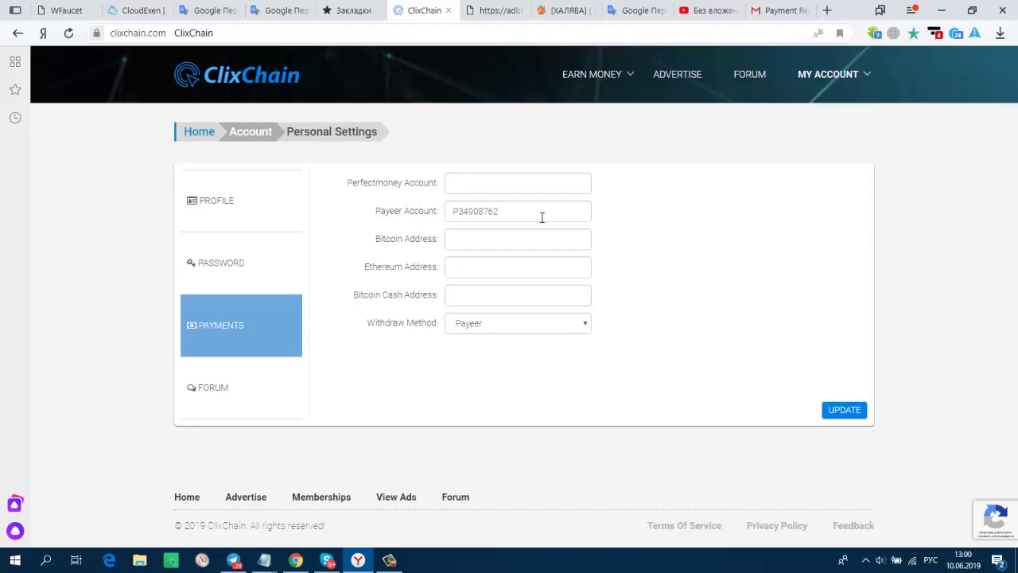
left_click(585, 326)
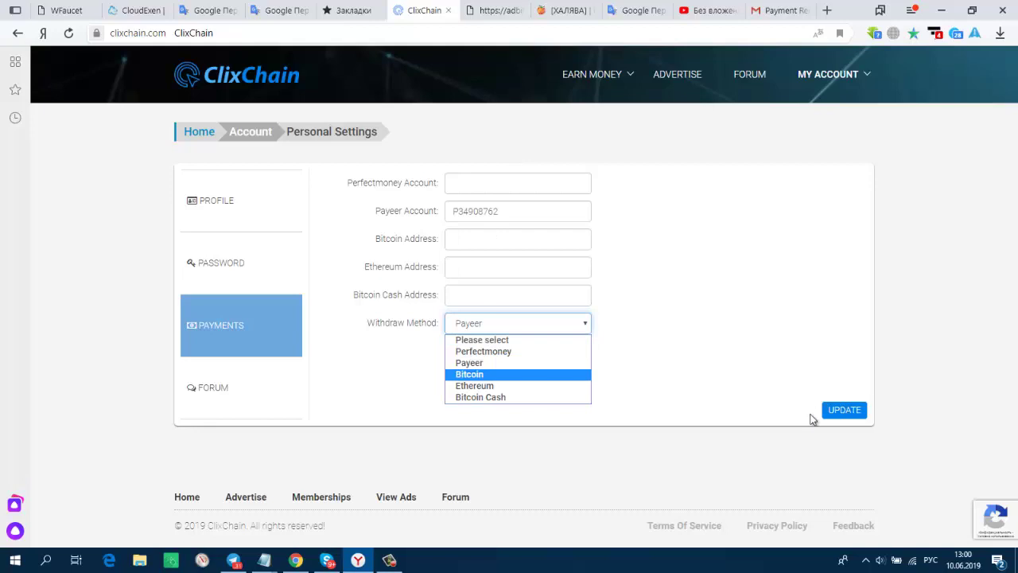
left_click(723, 419)
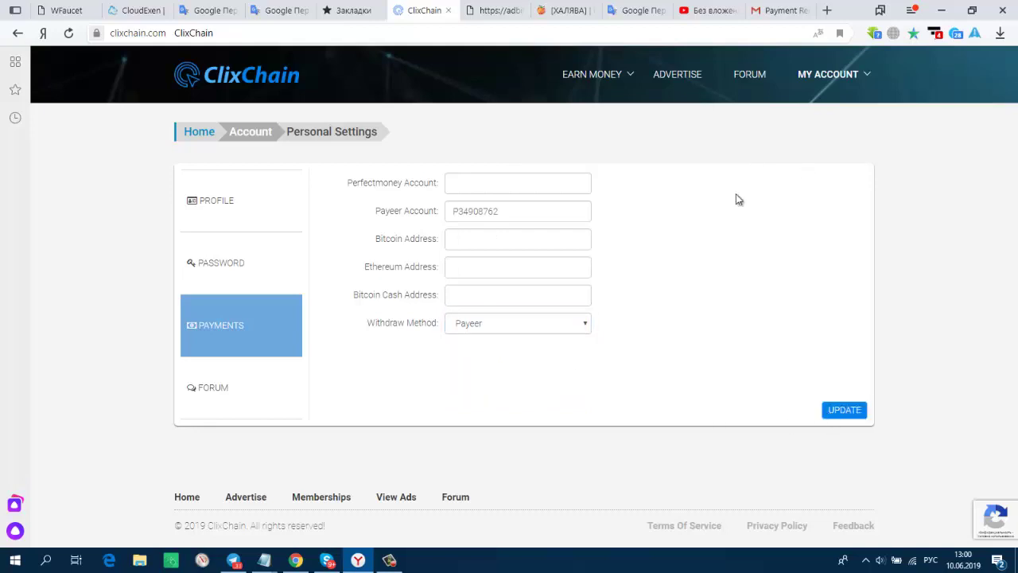
Open the Withdraw page and translate it into Russian to read the minimum cashout condition.
mouse_move(854, 97)
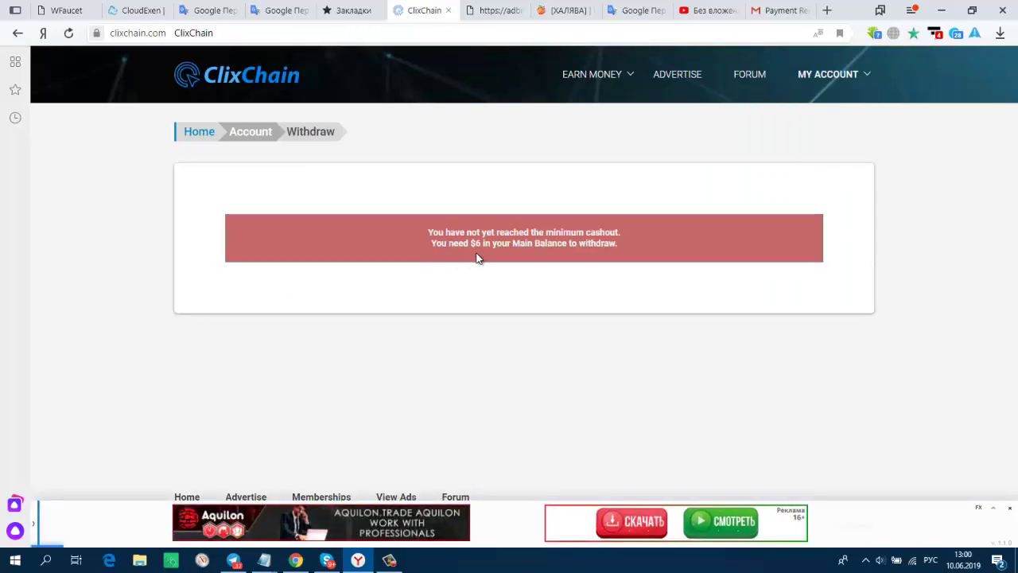
right_click(780, 229)
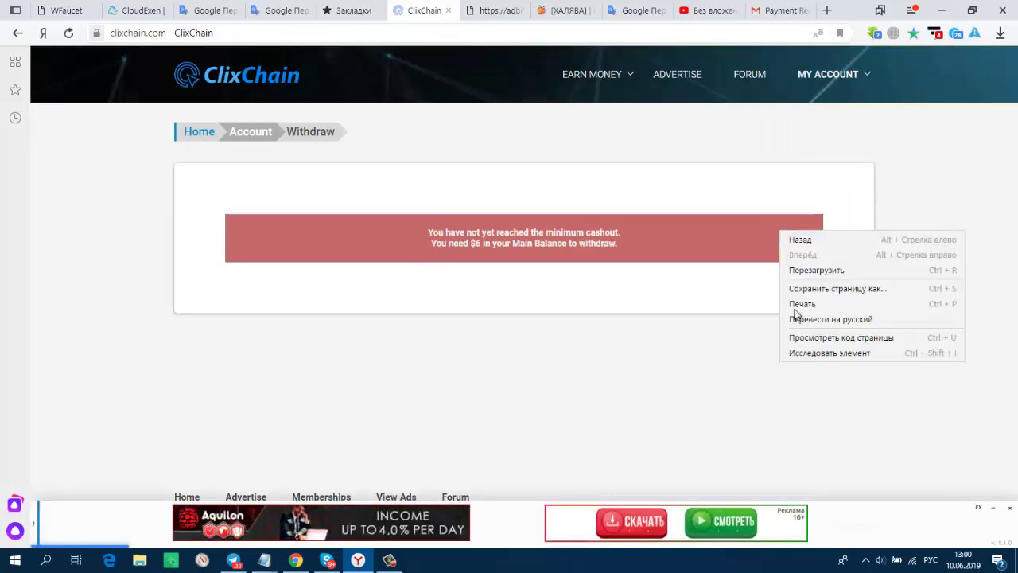
left_click(808, 319)
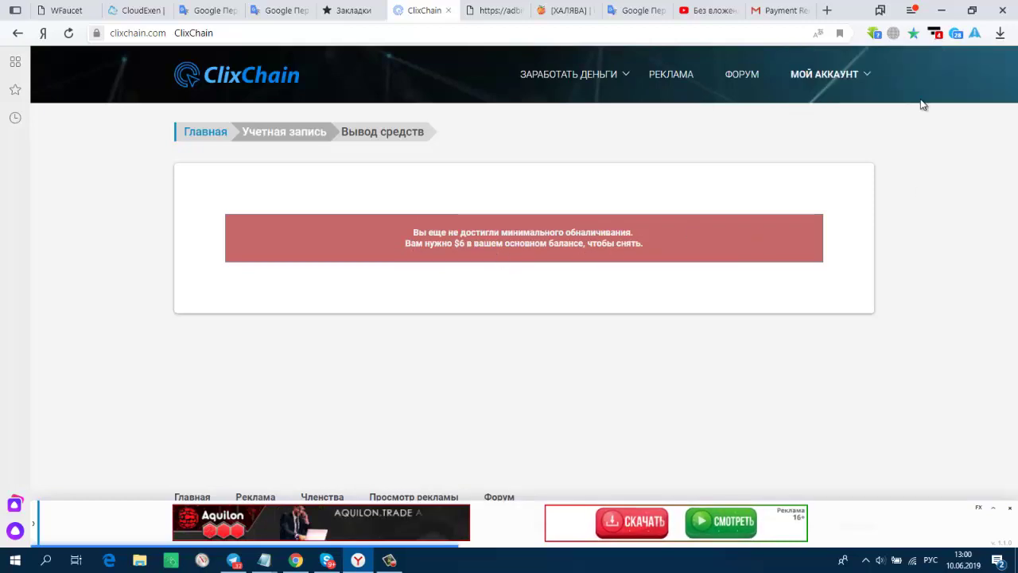
Open the affiliate banners page and look through the banners with their referral links and embed codes.
left_click(859, 74)
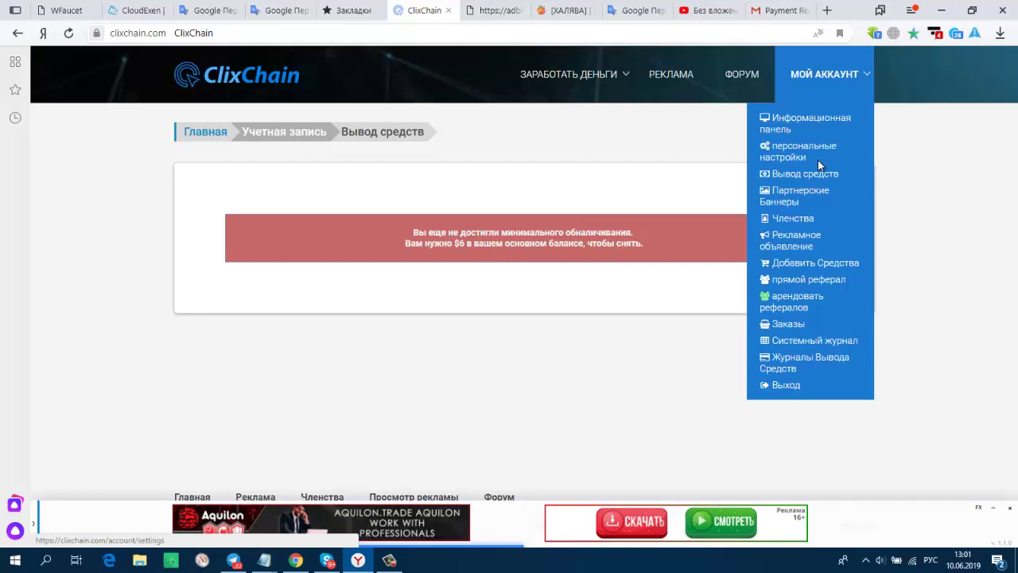
left_click(822, 194)
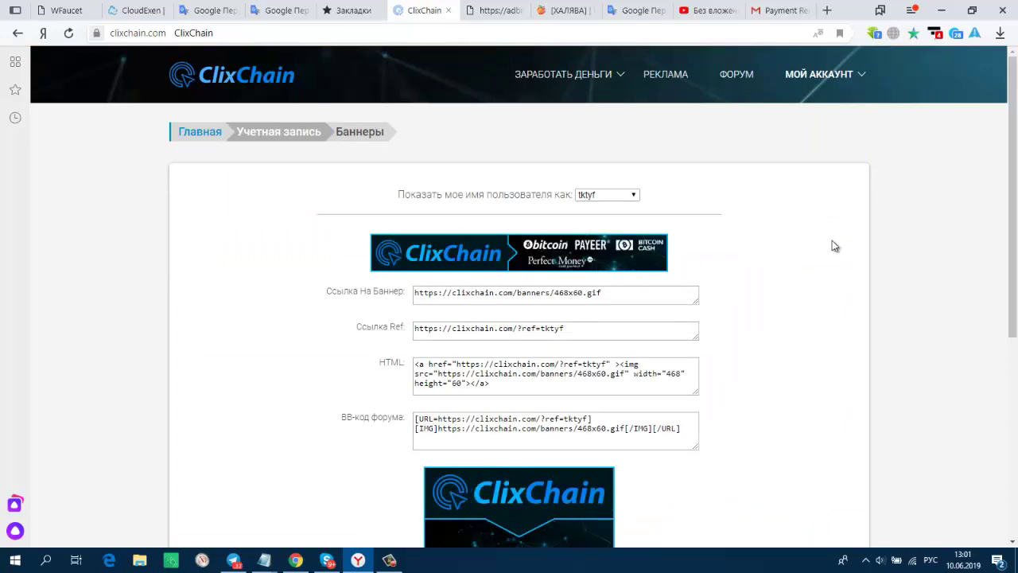
scroll(804, 255, "down", 4)
scroll(804, 254, "up", 4)
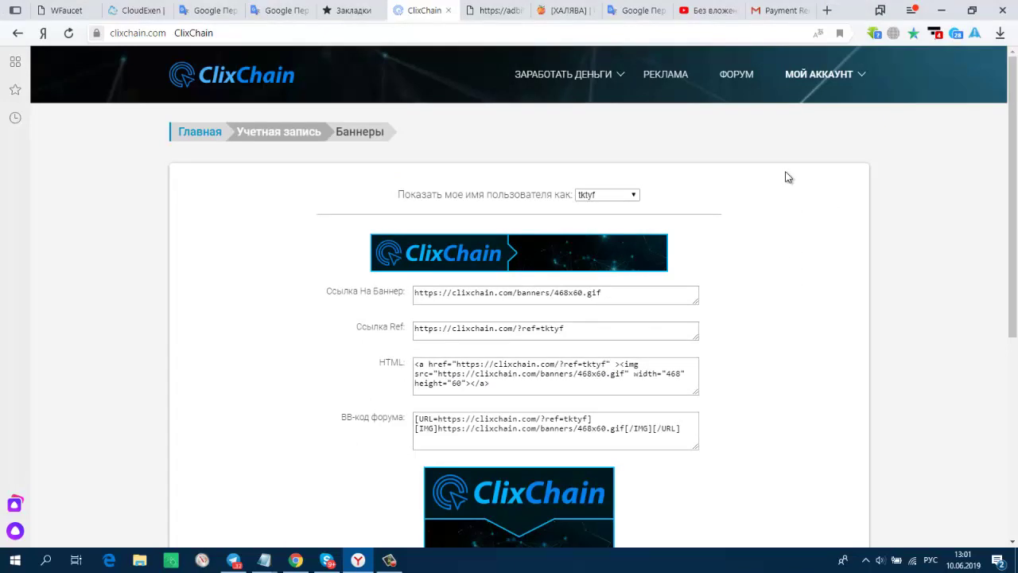
Restore the banners page to its original language and view the username display options, keeping the current choice.
left_click(820, 33)
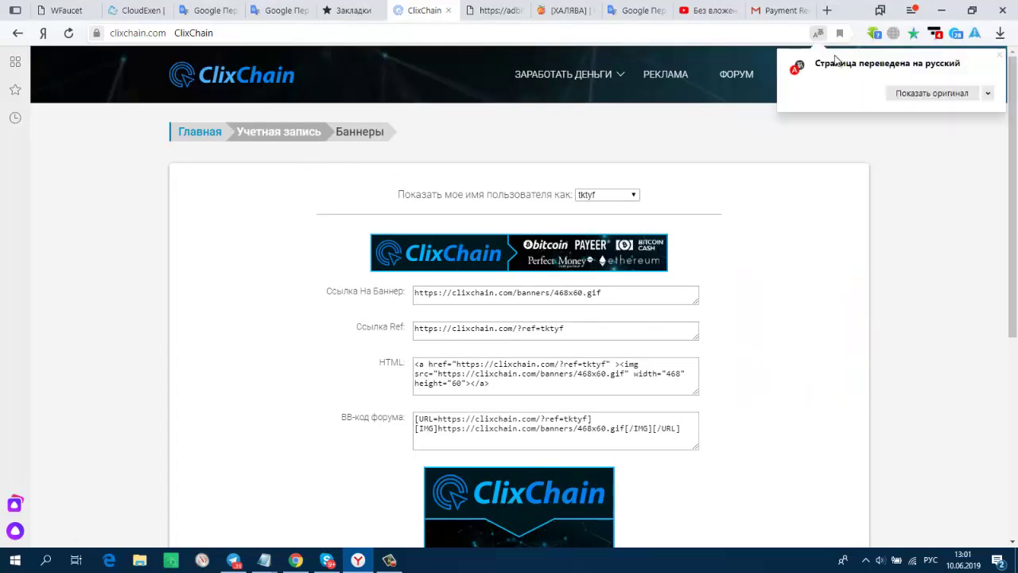
left_click(910, 94)
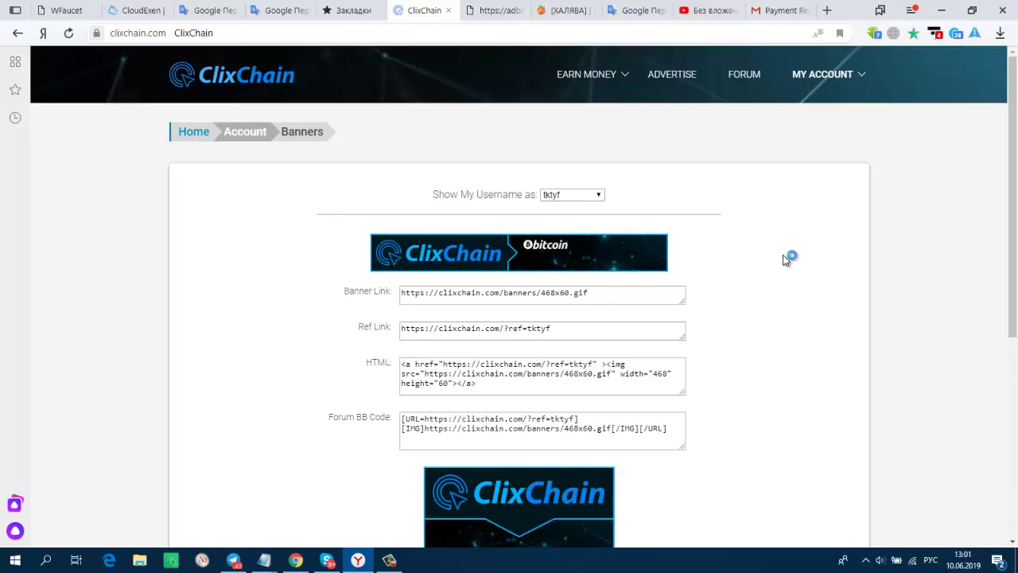
scroll(776, 267, "down", 5)
scroll(776, 266, "up", 5)
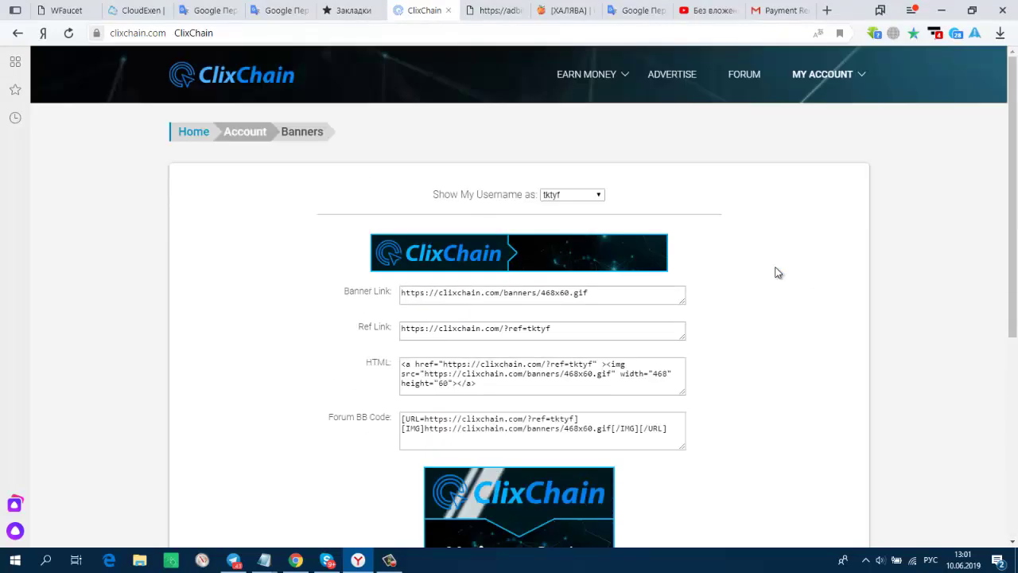
left_click(600, 197)
left_click(569, 206)
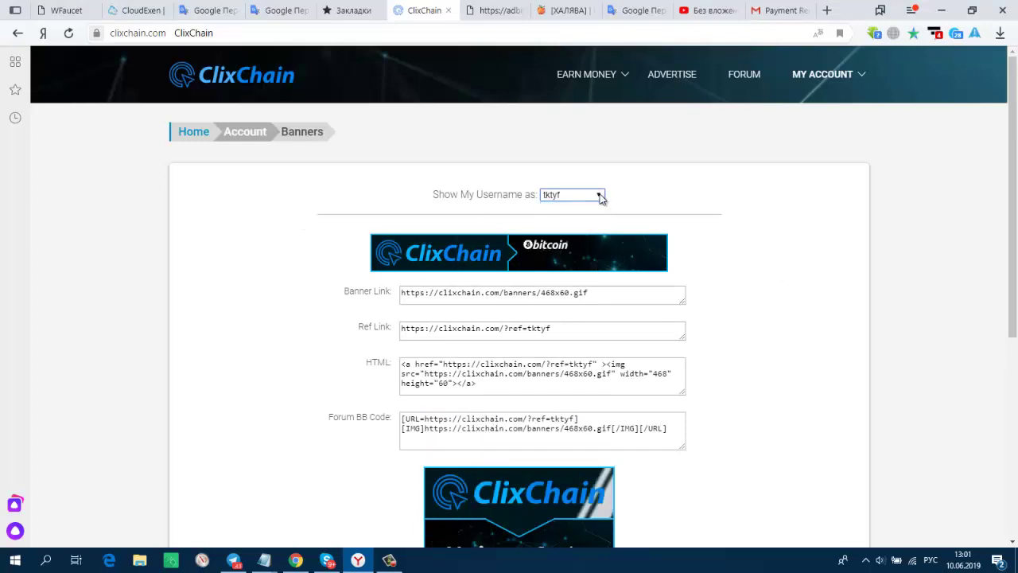
Open the Memberships page and compare the Standard, Premium and Business click rates, referral commissions, limits and prices.
mouse_move(834, 101)
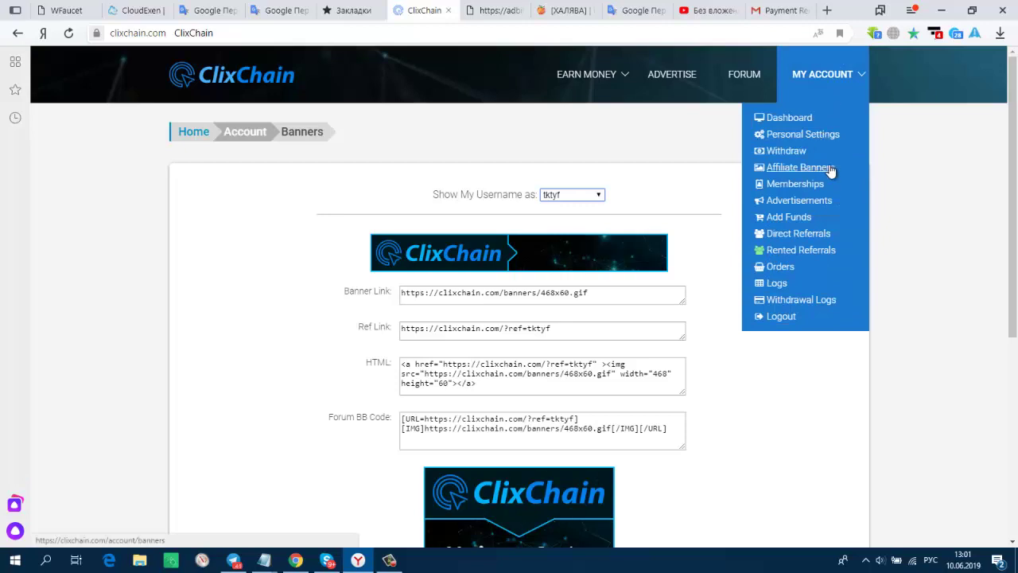
left_click(819, 188)
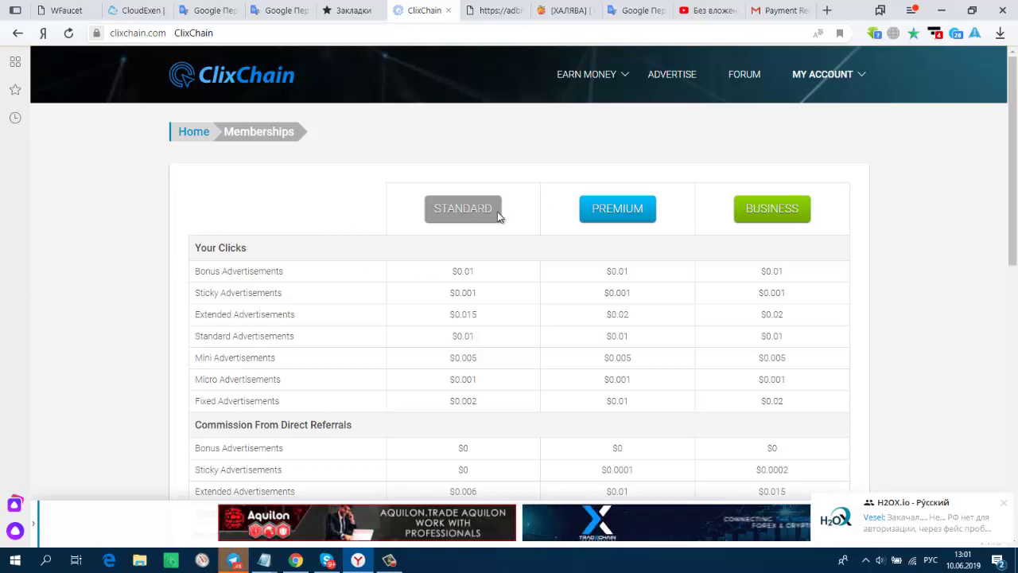
scroll(497, 211, "down", 8)
scroll(495, 216, "up", 10)
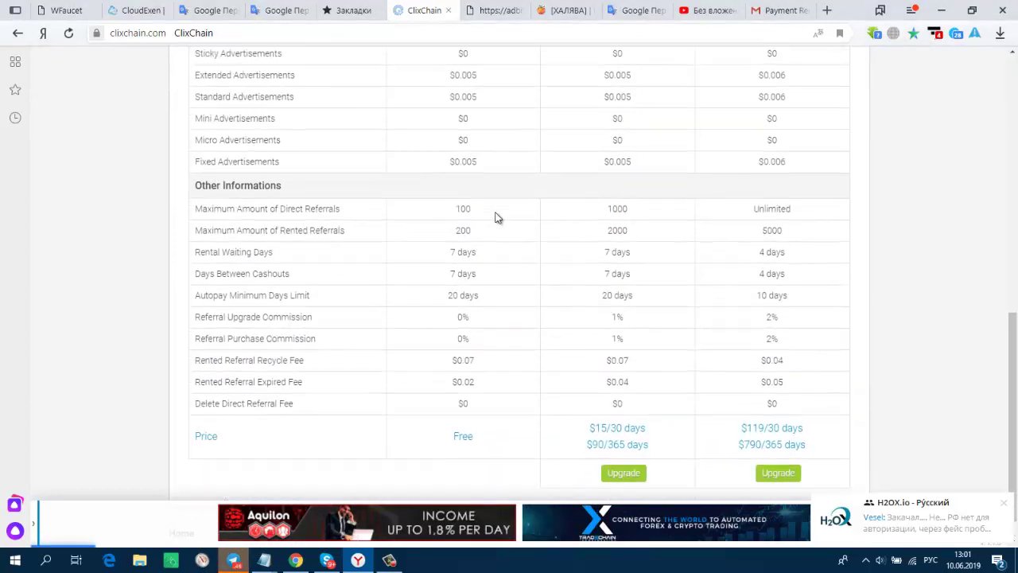
View the Direct Referrals page and return to the account overview.
mouse_move(845, 79)
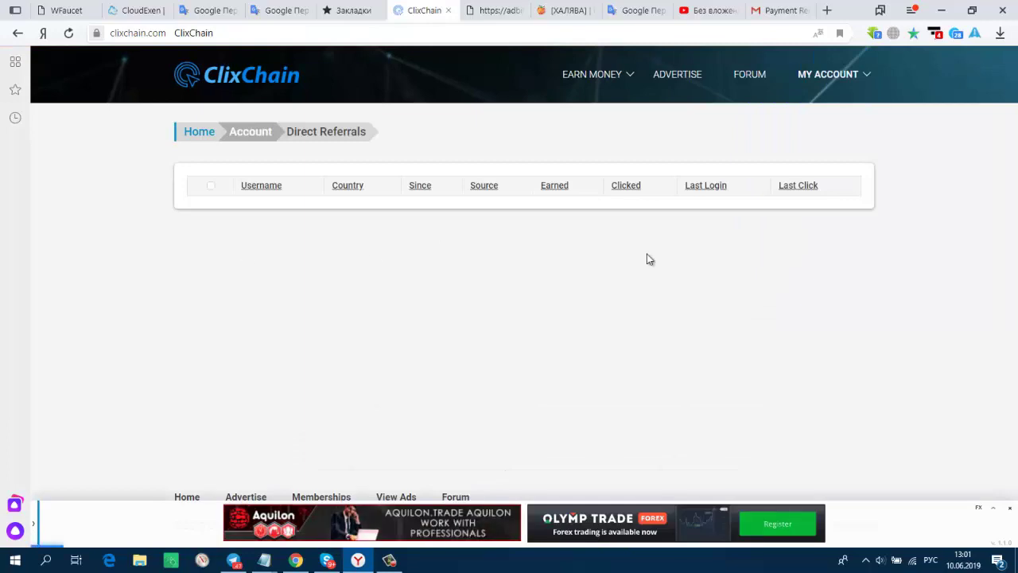
left_click(256, 141)
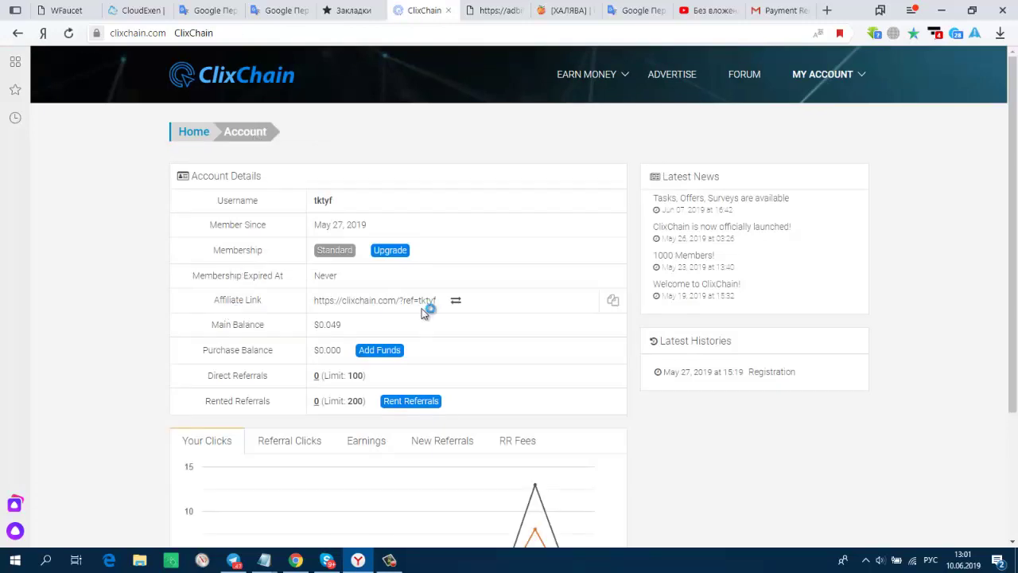
Highlight the affiliate link in the account details and look over the click statistics chart.
left_click_drag(382, 298, 316, 299)
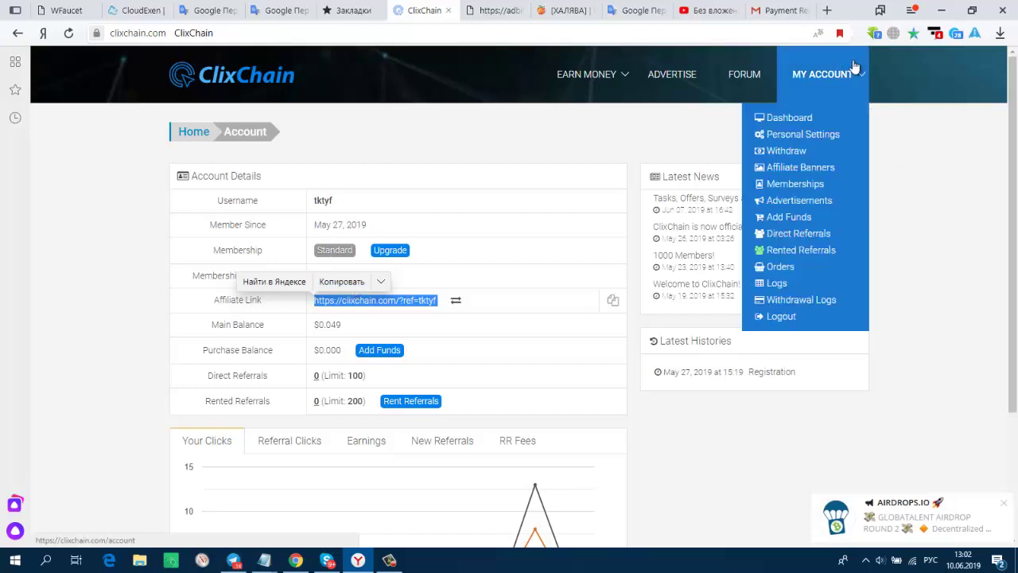
scroll(826, 131, "down", 2)
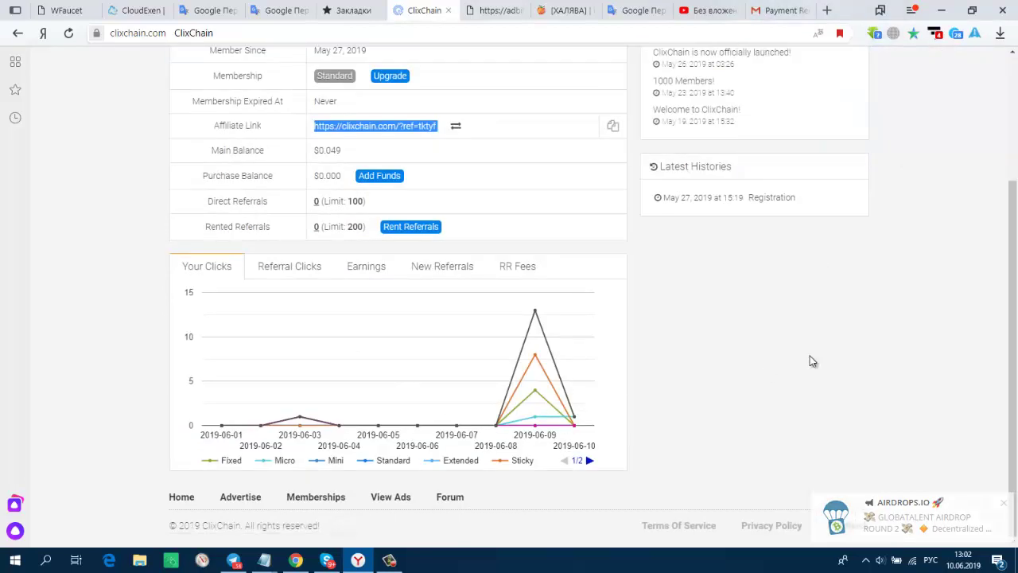
scroll(810, 356, "up", 2)
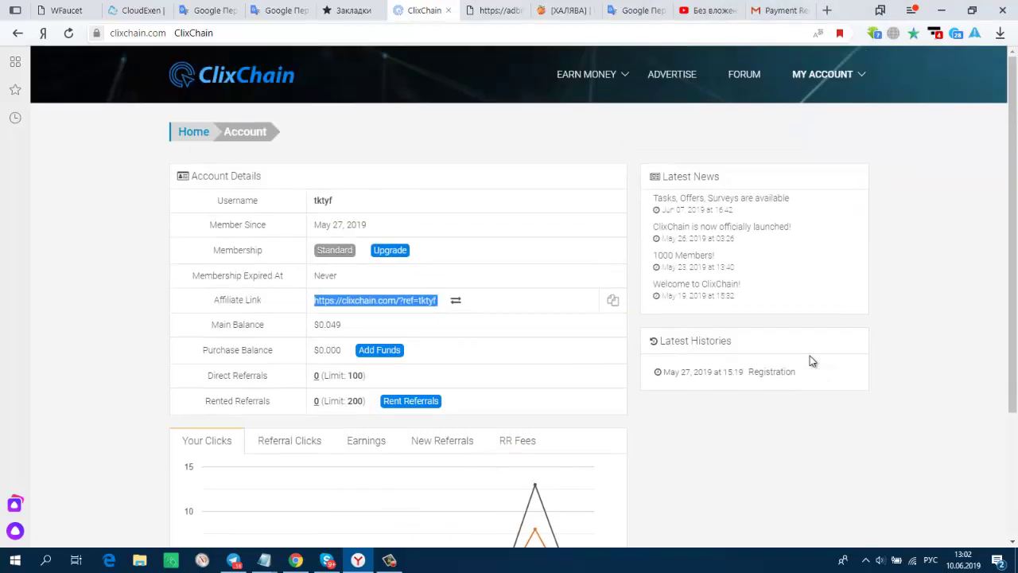